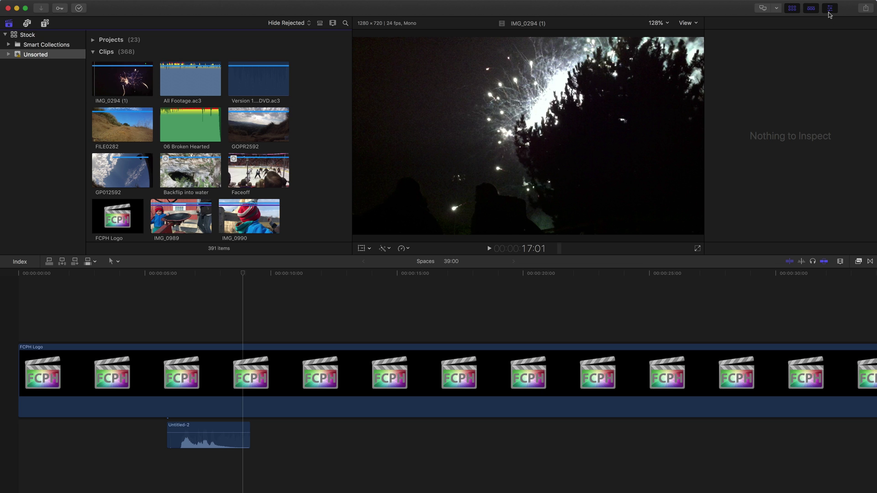
Step: Close the inspector, hide the timeline and widen the browser to show the 368 Unsorted thumbnails
{"action": "left_click", "coordinate": [828, 11]}
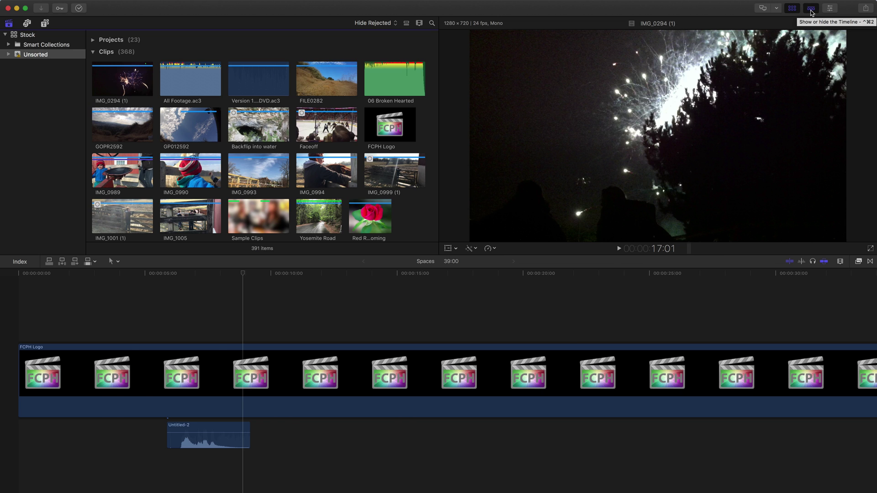
{"action": "left_click", "coordinate": [812, 10]}
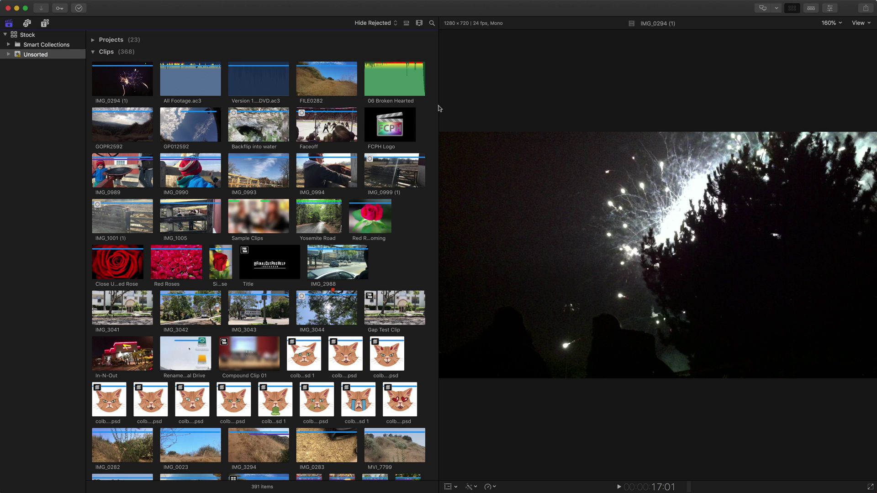
{"action": "left_click_drag", "start_coordinate": [439, 108], "coordinate": [668, 113]}
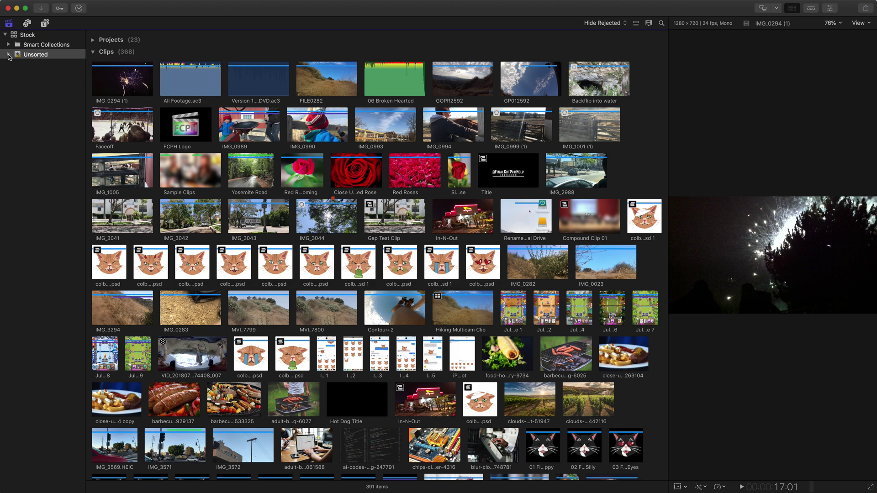
Step: Expand the Unsorted event and open its 18-clip Colby keyword collection
{"action": "left_click", "coordinate": [8, 55]}
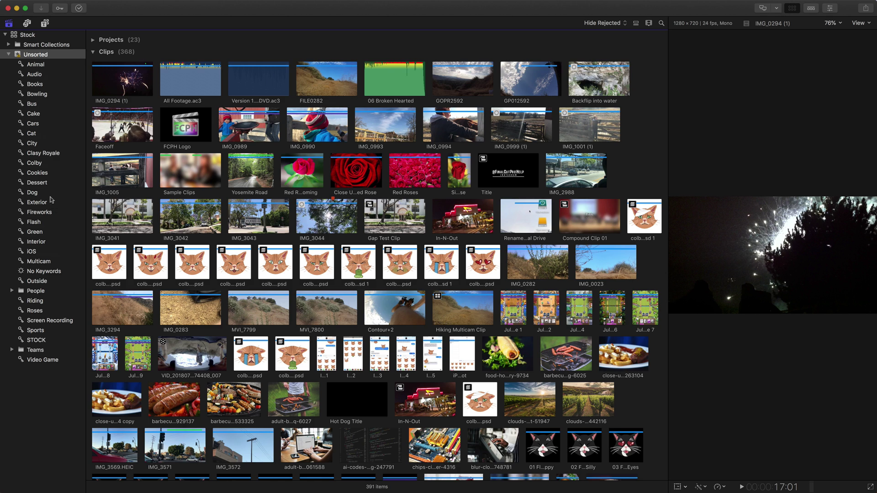
{"action": "left_click", "coordinate": [34, 163]}
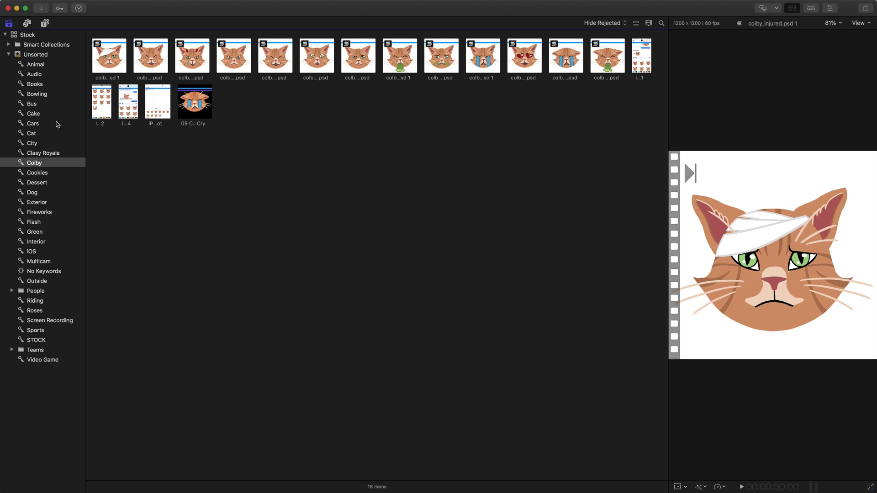
Step: Open the Keyword Editor for the heart-eyes Colby sticker colby_love.psd from all Unsorted clips
{"action": "left_click", "coordinate": [37, 54]}
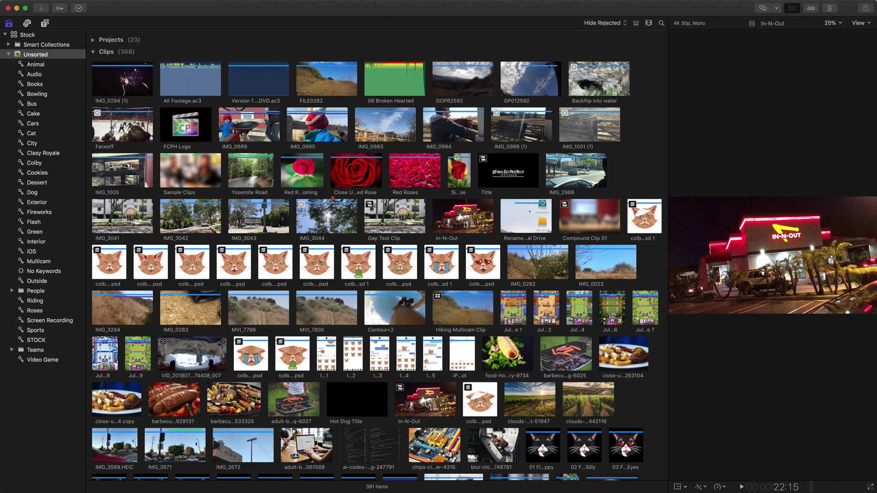
{"action": "left_click", "coordinate": [61, 8]}
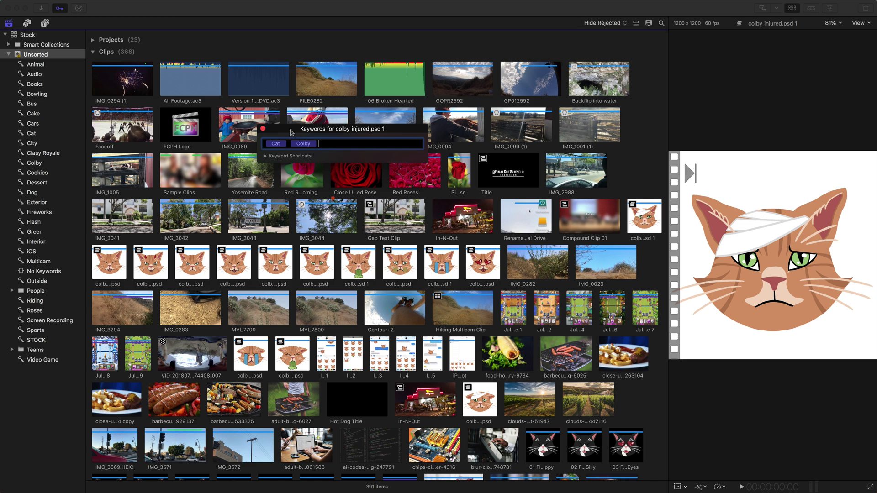
{"action": "left_click_drag", "start_coordinate": [291, 133], "coordinate": [610, 141]}
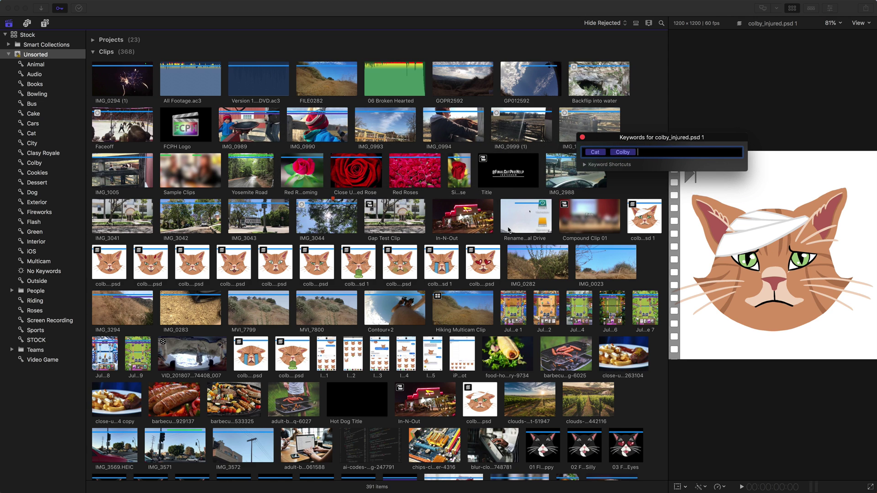
{"action": "left_click", "coordinate": [482, 269]}
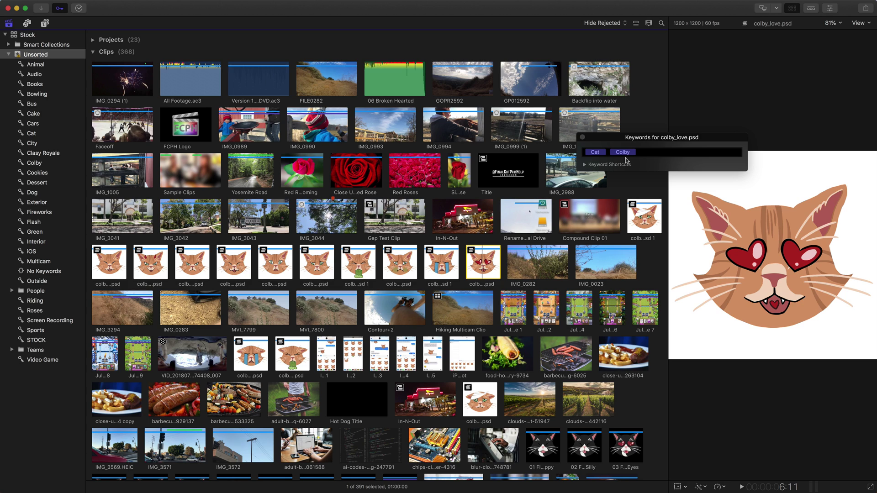
Step: Tag colby_love.psd with the keyword Heart, check the new Heart collection, then return to Unsorted
{"action": "left_click", "coordinate": [646, 151]}
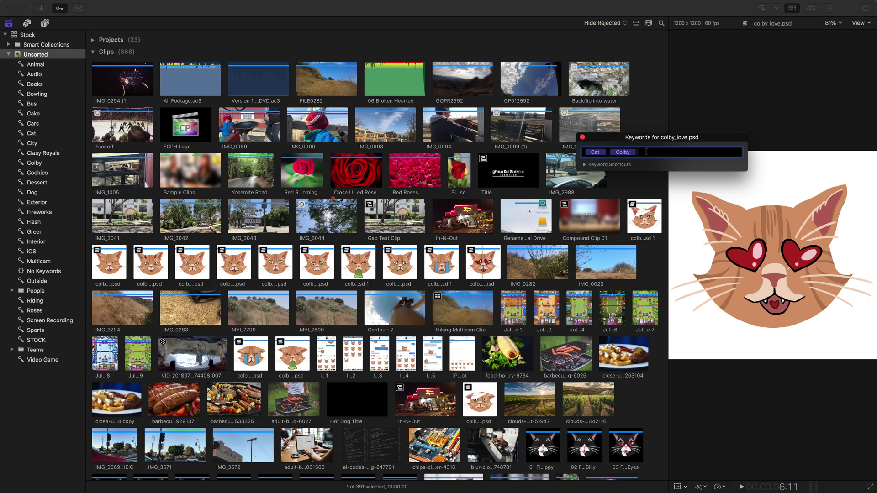
{"action": "type", "text": "Heart"}
{"action": "key", "text": "Return"}
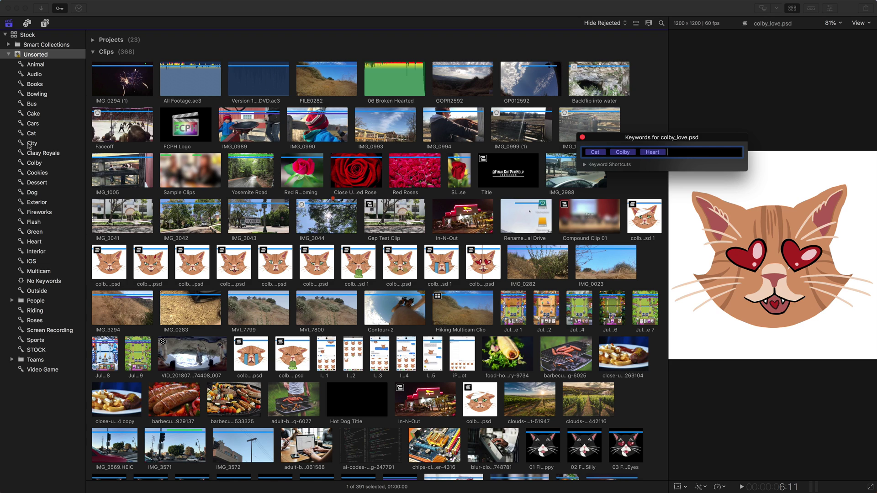
{"action": "left_click", "coordinate": [36, 242]}
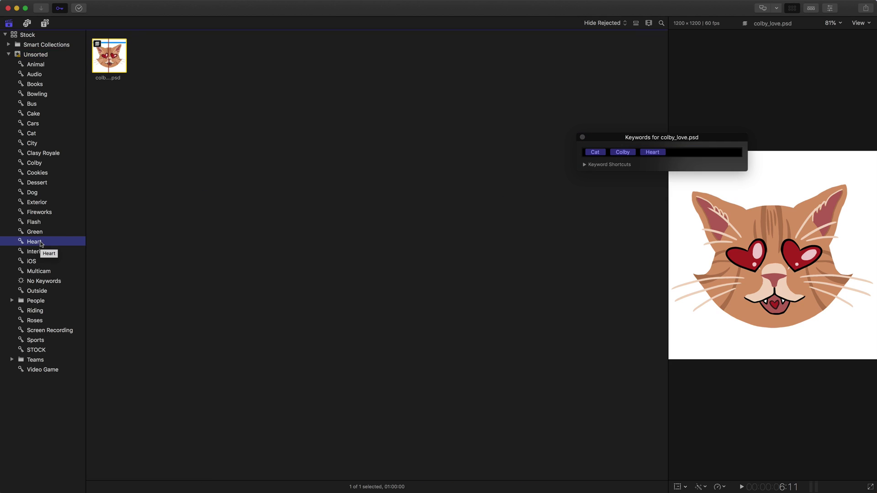
{"action": "left_click", "coordinate": [113, 62]}
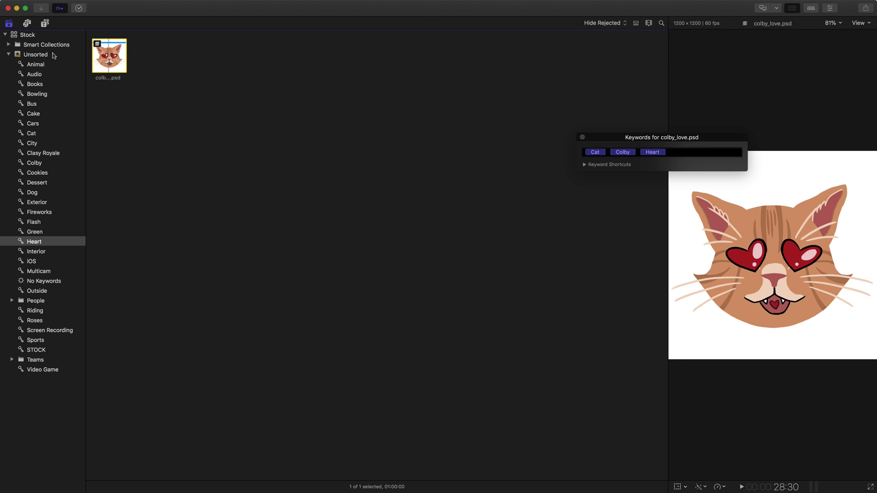
{"action": "left_click", "coordinate": [36, 54]}
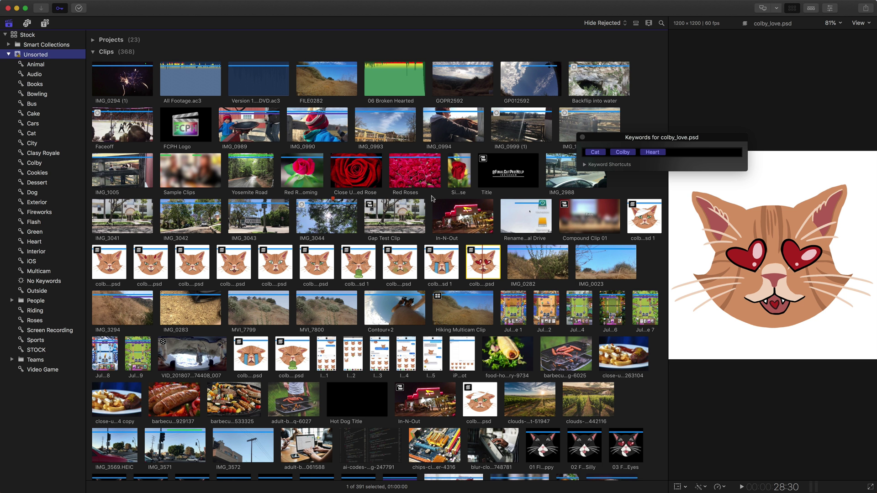
Step: Add Outdoor and Indoor as the third and fourth keyword shortcuts (Control-3, Control-4)
{"action": "left_click", "coordinate": [579, 167]}
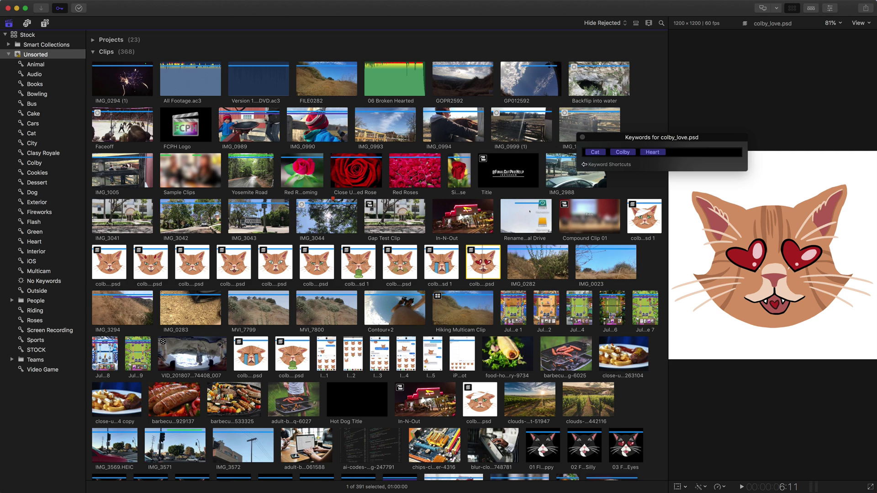
{"action": "left_click", "coordinate": [584, 165]}
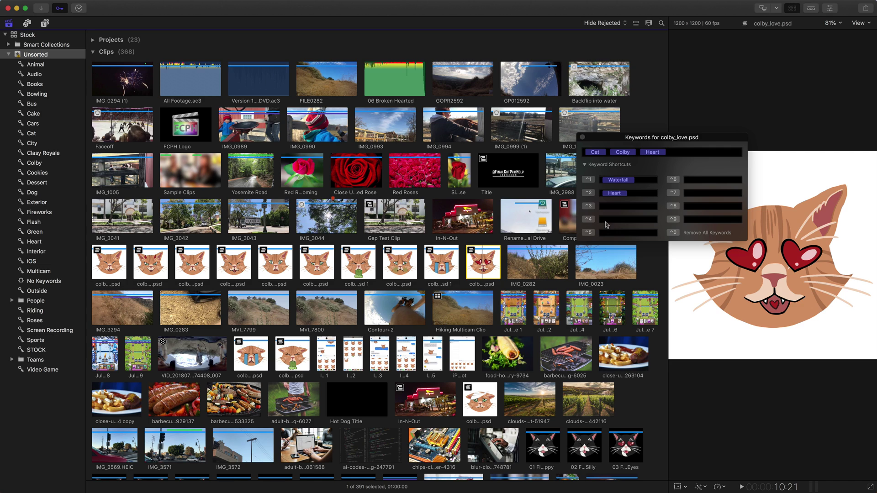
{"action": "left_click", "coordinate": [619, 181]}
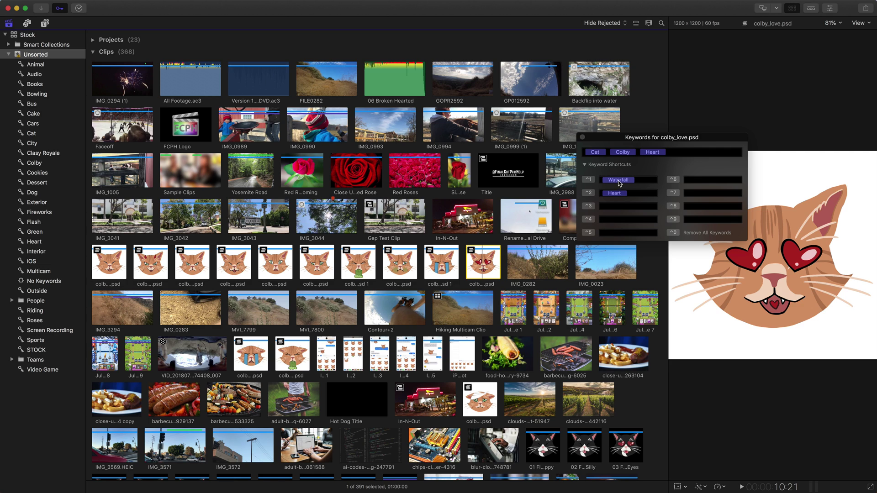
{"action": "left_click", "coordinate": [615, 205]}
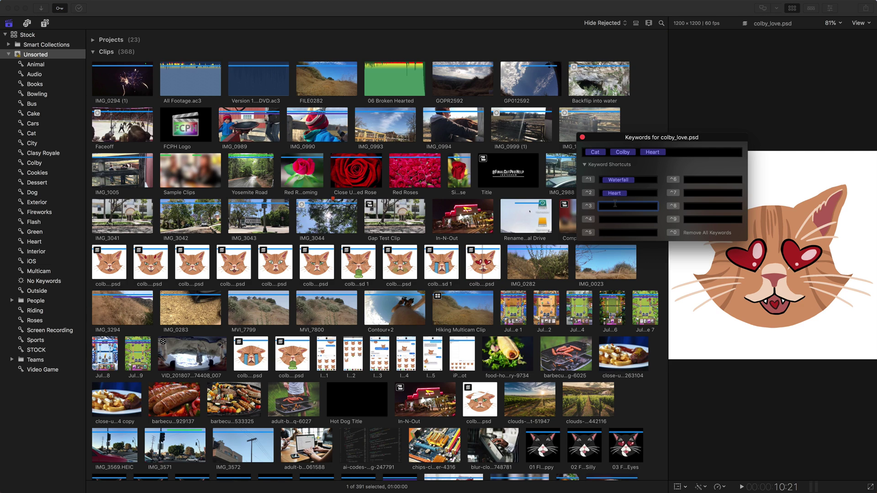
{"action": "type", "text": "Outdoo"}
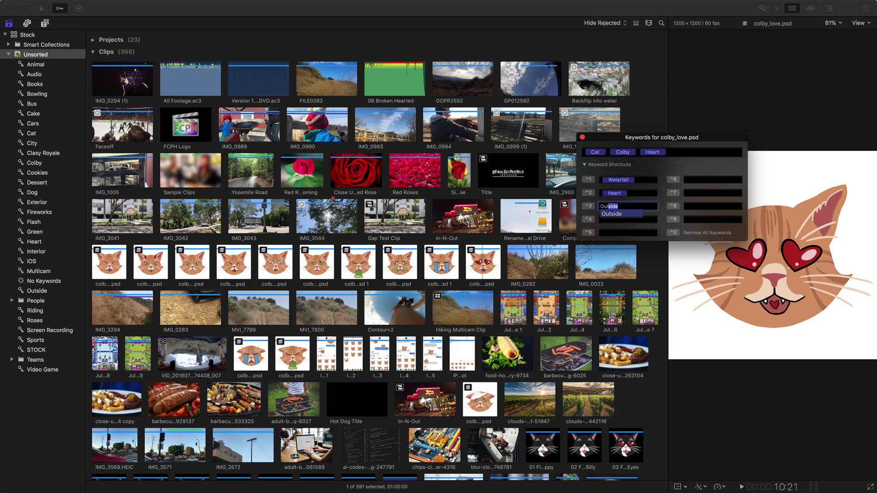
{"action": "type", "text": "r"}
{"action": "key", "text": "Return"}
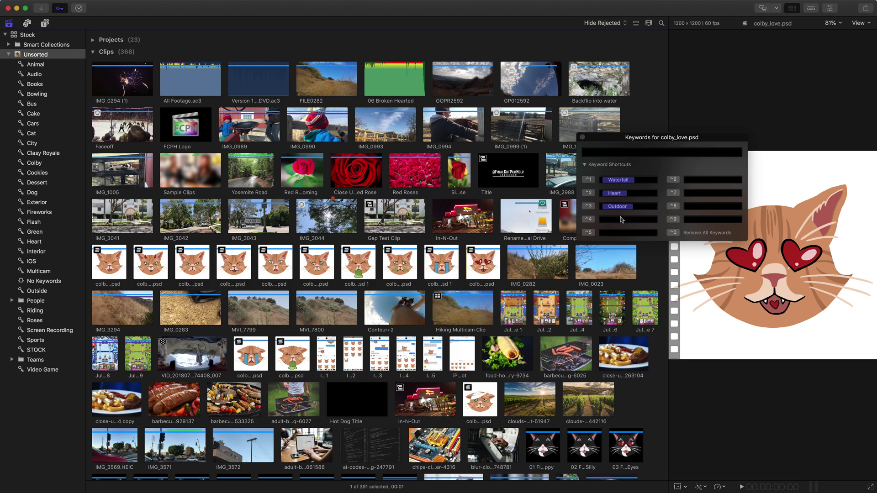
{"action": "left_click", "coordinate": [615, 220]}
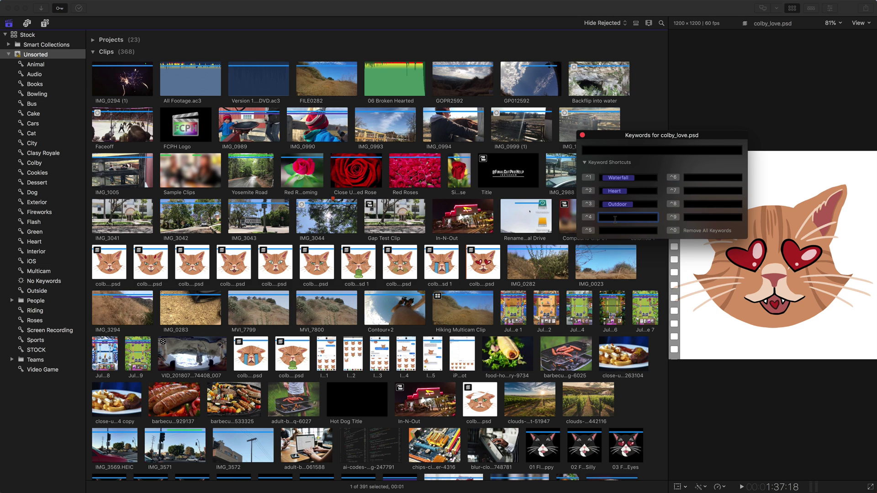
{"action": "type", "text": "Indoor"}
{"action": "key", "text": "Return"}
Step: Tag the Hiking Multicam Clip and the five hillside clips Outdoor
{"action": "left_click", "coordinate": [465, 309]}
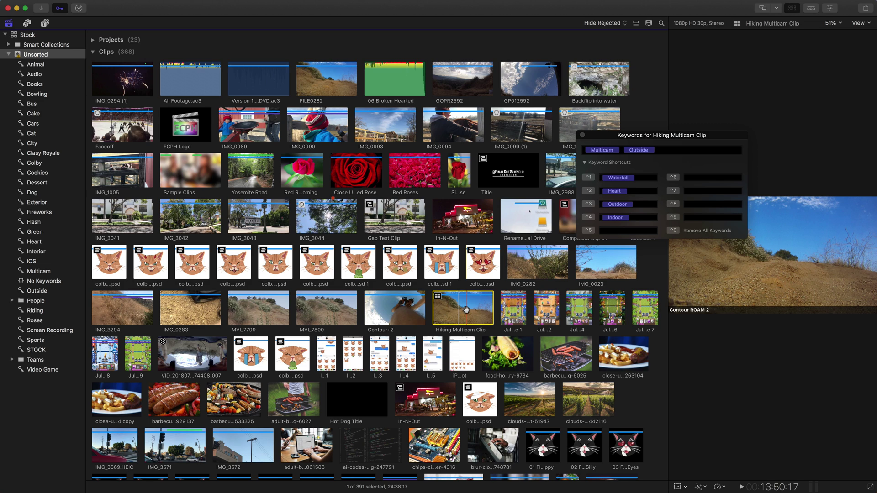
{"action": "key", "text": "ctrl+3"}
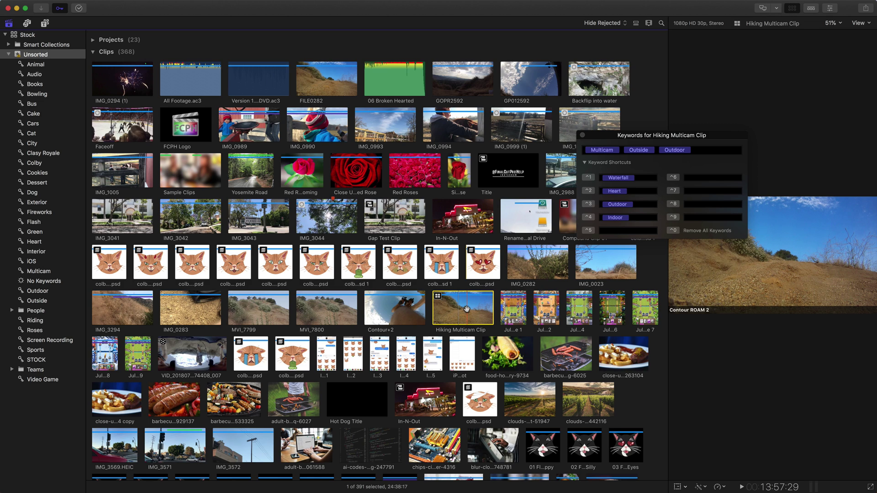
{"action": "left_click", "coordinate": [401, 308]}
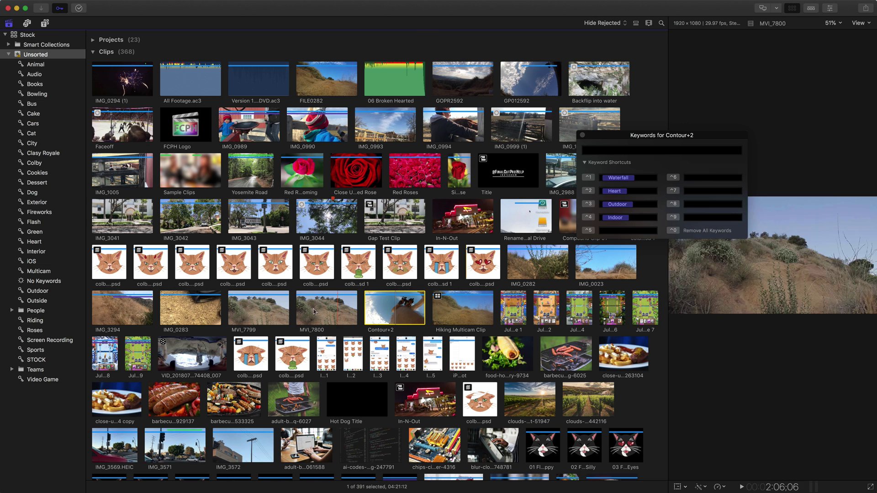
{"action": "left_click", "coordinate": [133, 312], "text": "shift"}
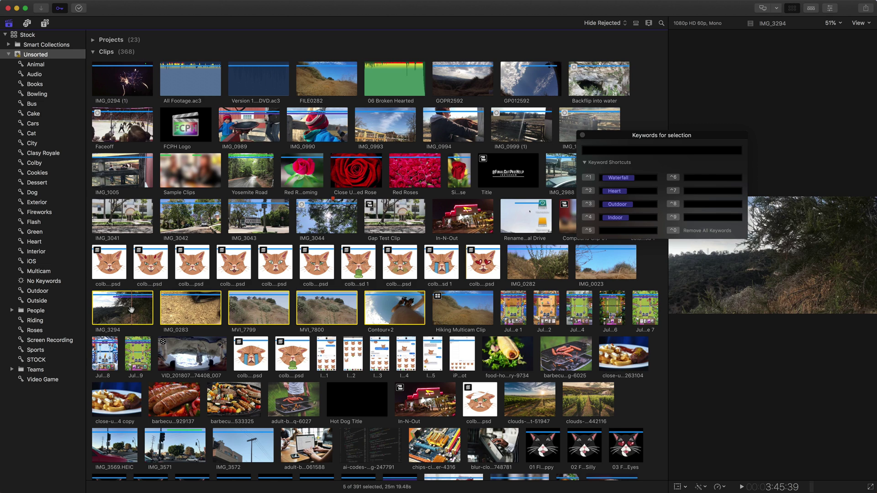
{"action": "key", "text": "ctrl+3"}
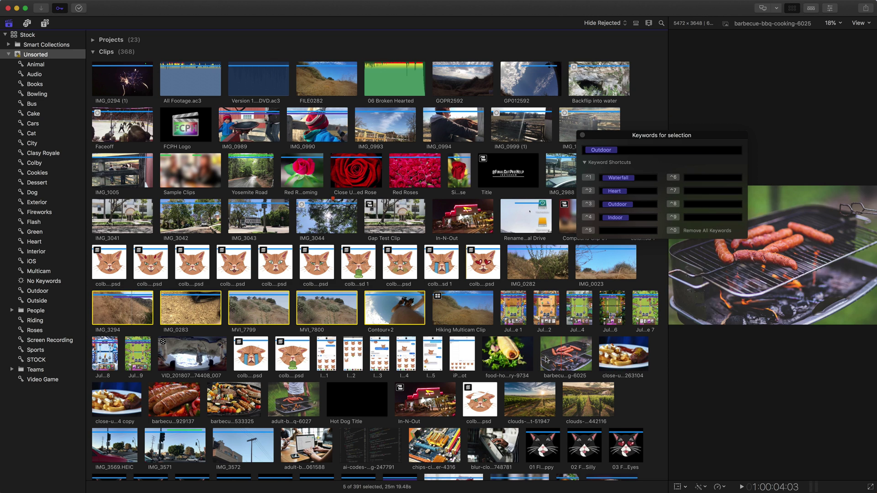
Step: Tag the seven food clips and the In-N-Out clip Outdoor
{"action": "left_click", "coordinate": [294, 398], "text": "shift"}
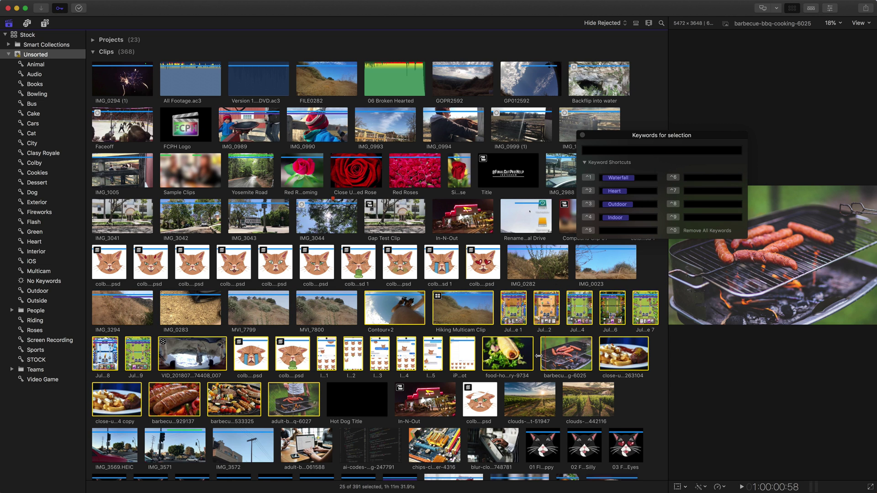
{"action": "left_click", "coordinate": [638, 404]}
{"action": "left_click", "coordinate": [502, 355]}
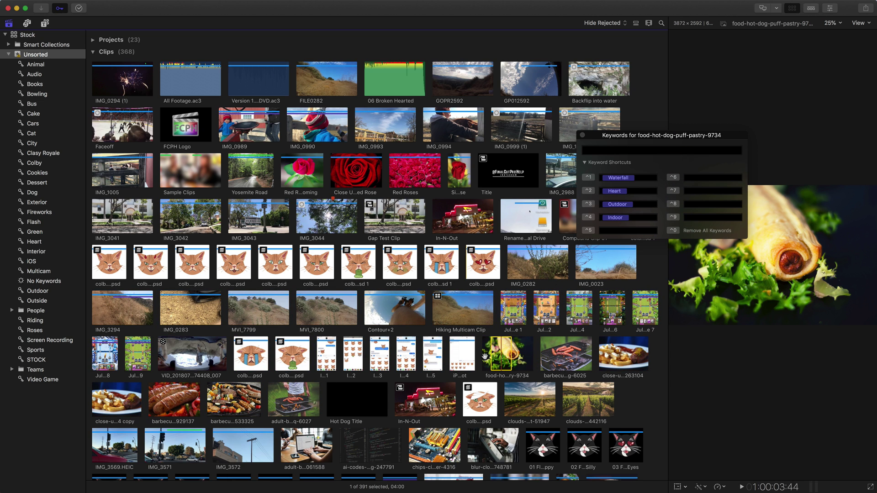
{"action": "left_click", "coordinate": [299, 398], "text": "shift"}
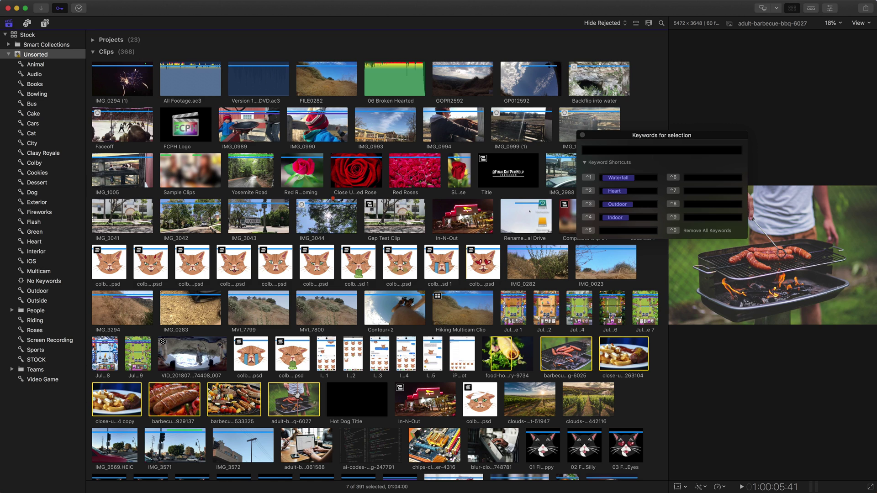
{"action": "key", "text": "ctrl+3"}
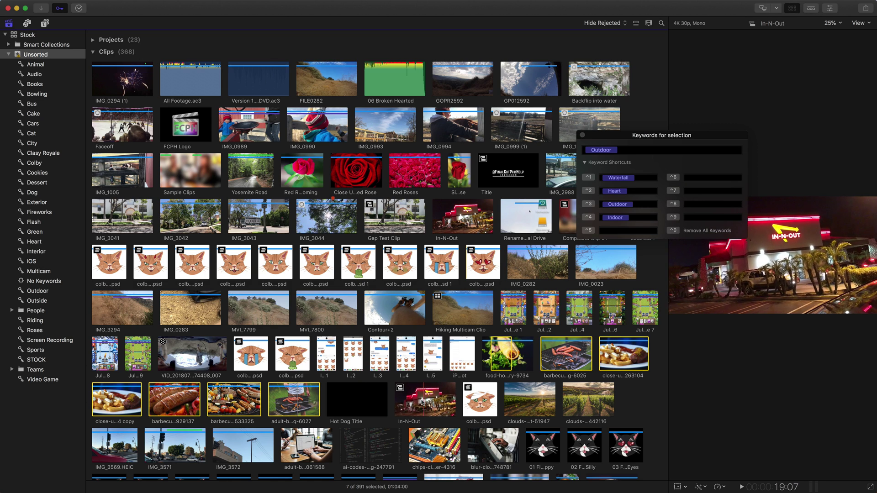
{"action": "left_click", "coordinate": [431, 399]}
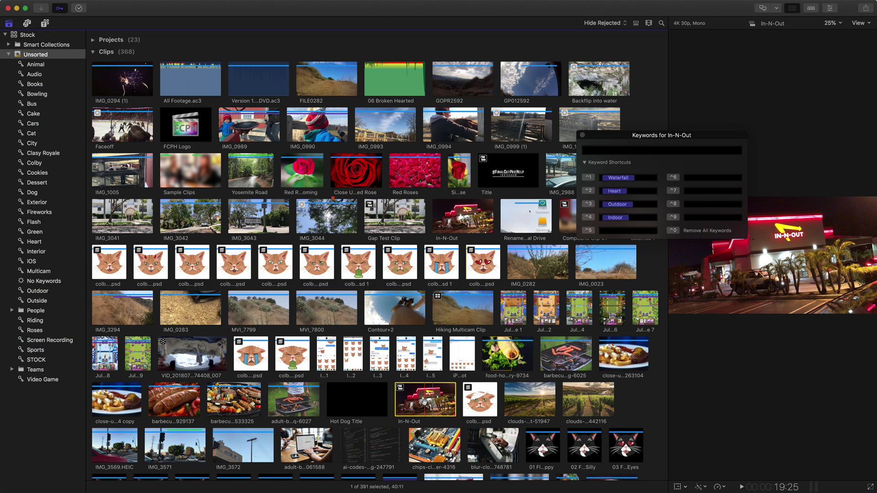
{"action": "key", "text": "ctrl+3"}
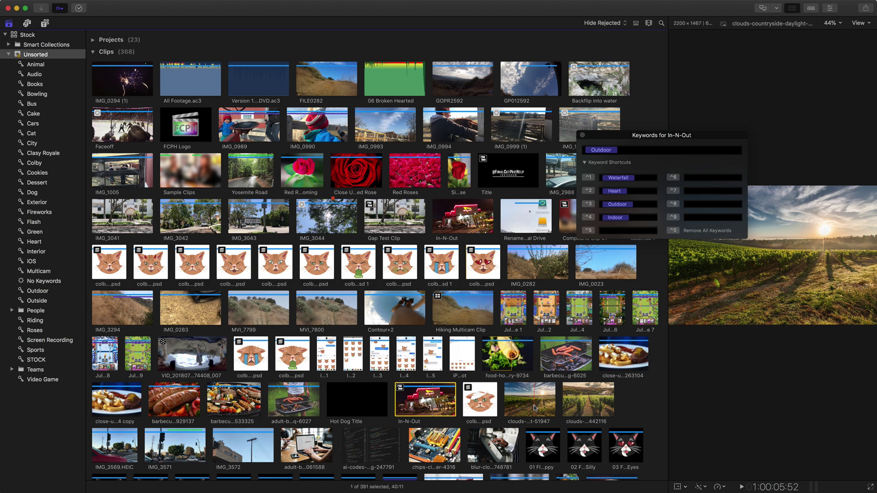
Step: Tag the daylight and cropland countryside clips Outdoor
{"action": "left_click", "coordinate": [535, 407]}
{"action": "key", "text": "ctrl+3"}
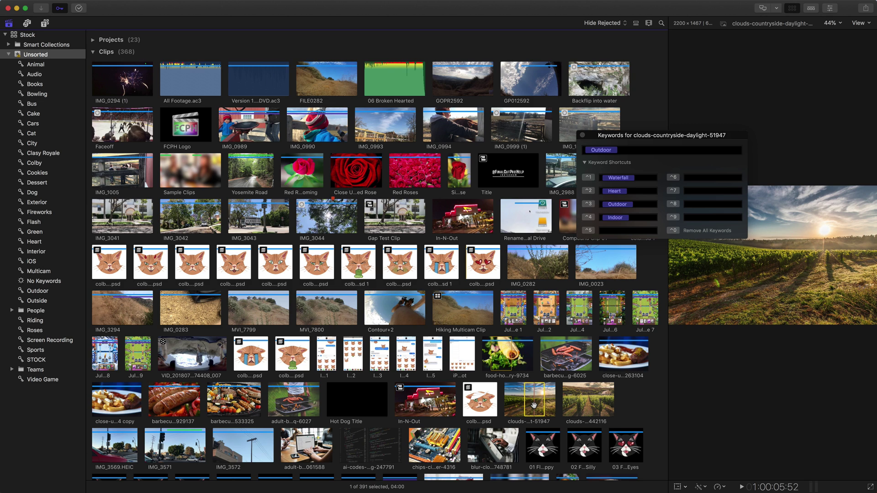
{"action": "left_click", "coordinate": [588, 400]}
{"action": "key", "text": "ctrl+3"}
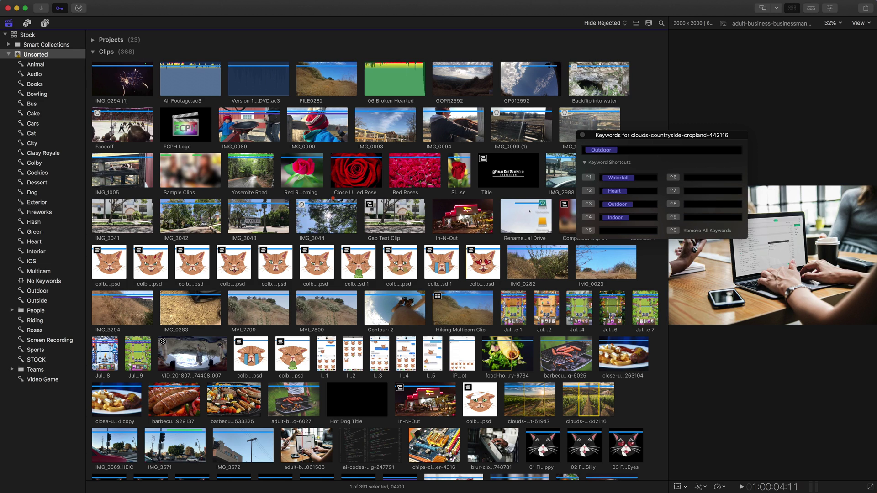
Step: Tag the laptop business clip Indoor and the three street clips Outdoor
{"action": "left_click", "coordinate": [312, 451]}
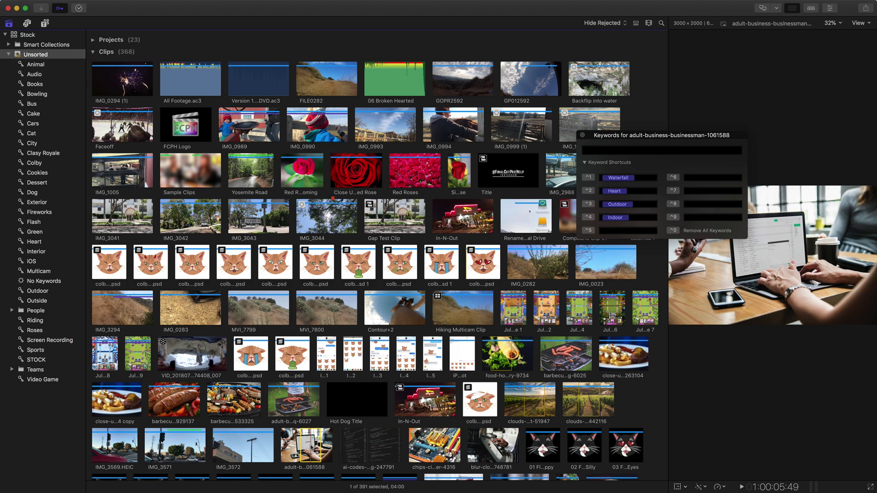
{"action": "key", "text": "ctrl+4"}
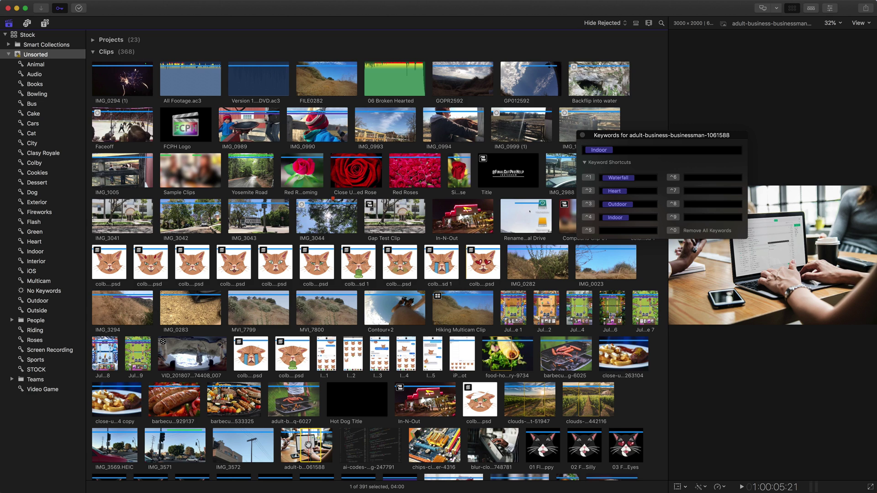
{"action": "left_click", "coordinate": [218, 445]}
{"action": "left_click", "coordinate": [126, 451], "text": "shift"}
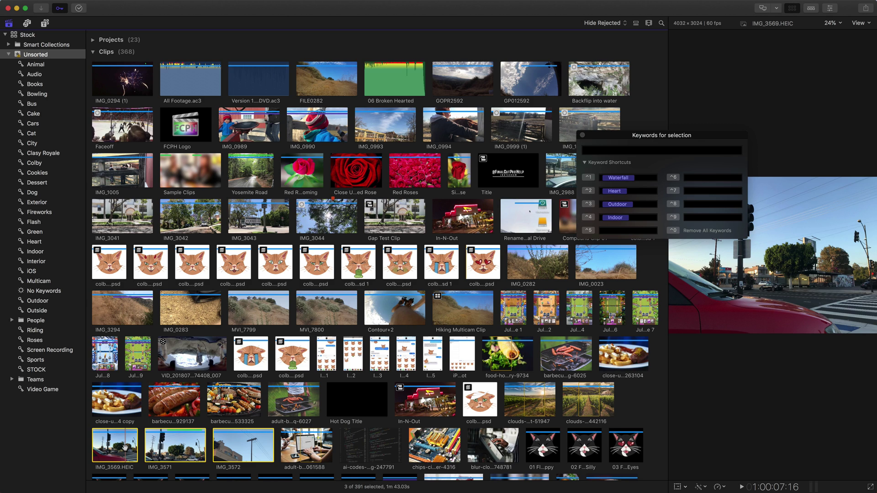
{"action": "key", "text": "ctrl+3"}
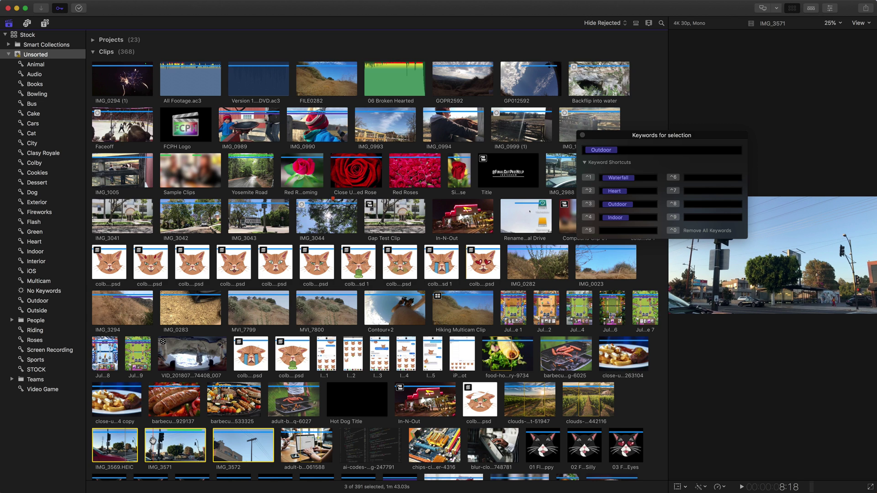
Step: Show browser clips as long filmstrips and select the July 8 Game 8 clip
{"action": "left_click", "coordinate": [649, 23]}
{"action": "left_click_drag", "start_coordinate": [617, 55], "coordinate": [653, 56]}
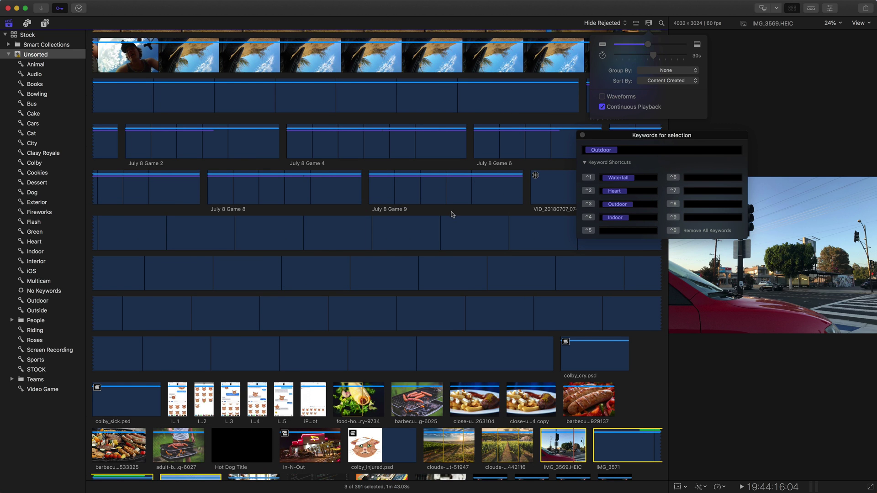
{"action": "left_click", "coordinate": [644, 346]}
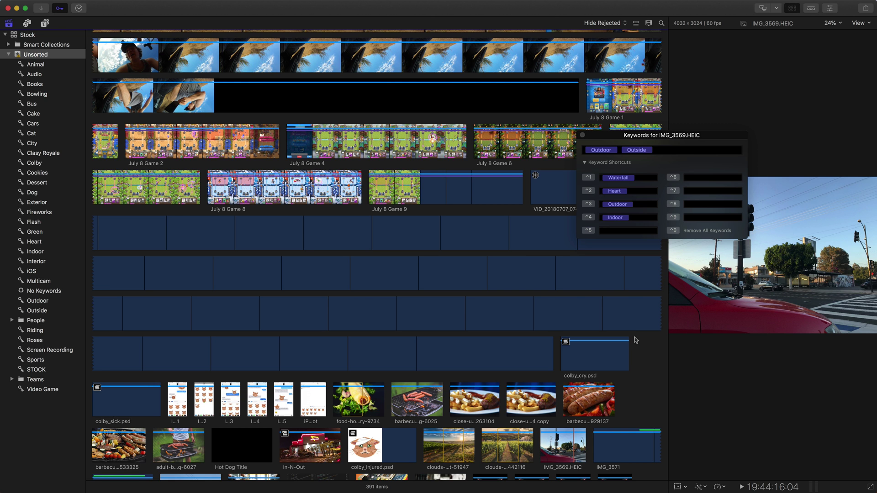
{"action": "left_click", "coordinate": [249, 196]}
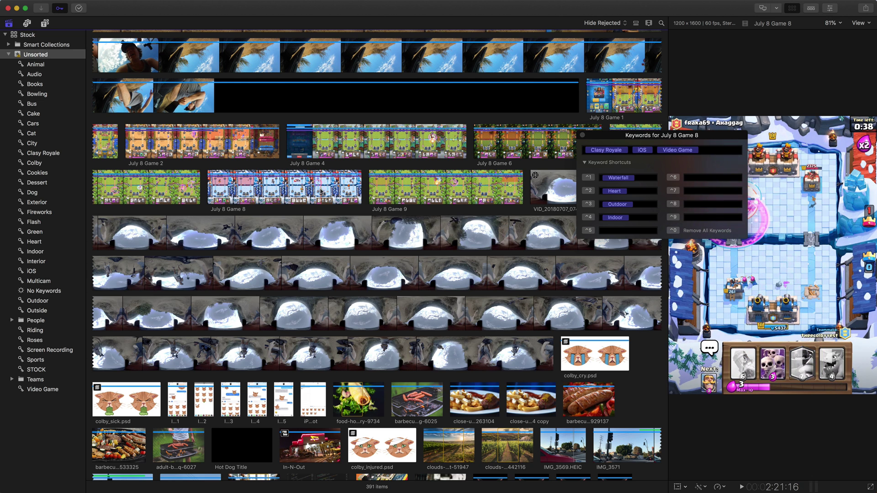
{"action": "left_click_drag", "start_coordinate": [655, 135], "coordinate": [579, 132]}
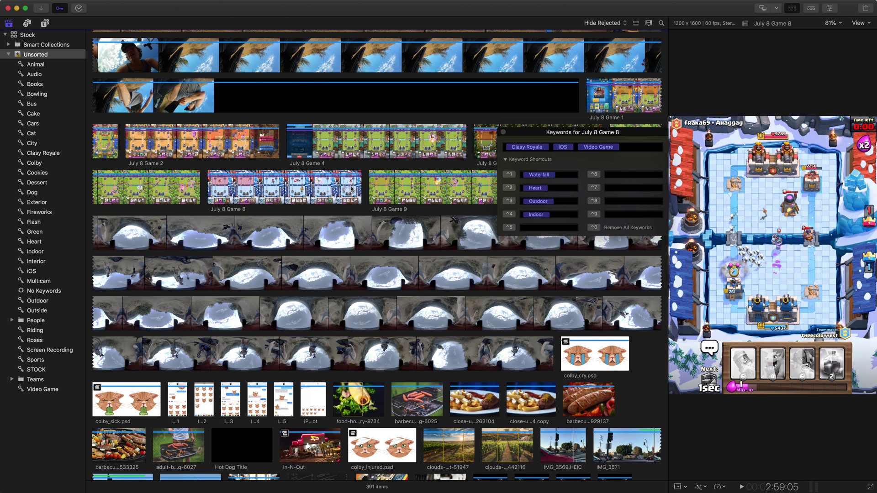
Step: Mark the final range of July 8 Game 8 and tag it with the new keyword Overtime
{"action": "left_click", "coordinate": [351, 188]}
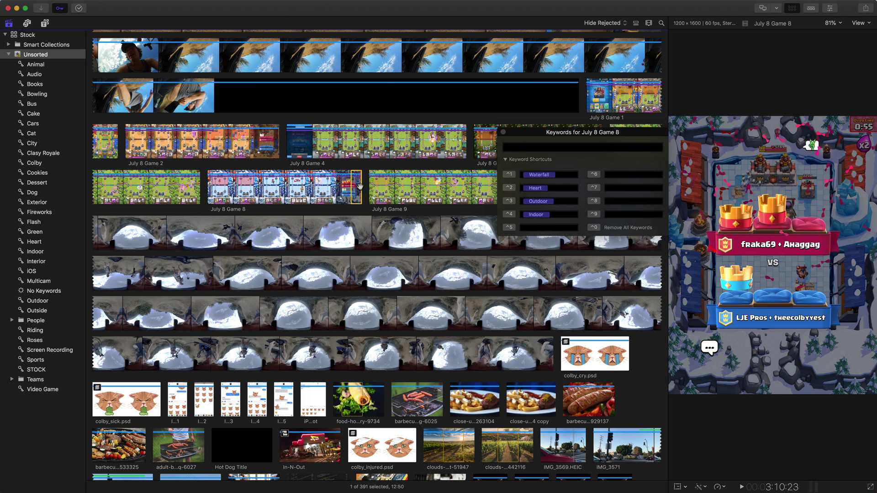
{"action": "left_click", "coordinate": [529, 146]}
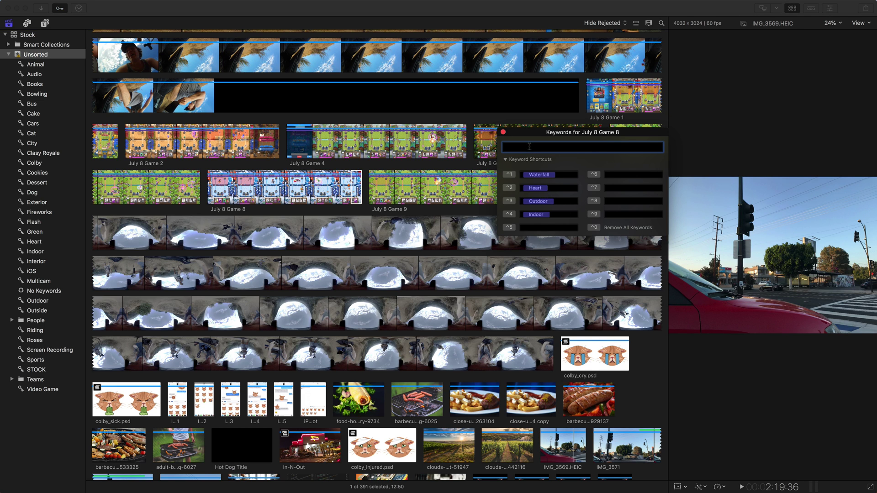
{"action": "key", "text": "Return"}
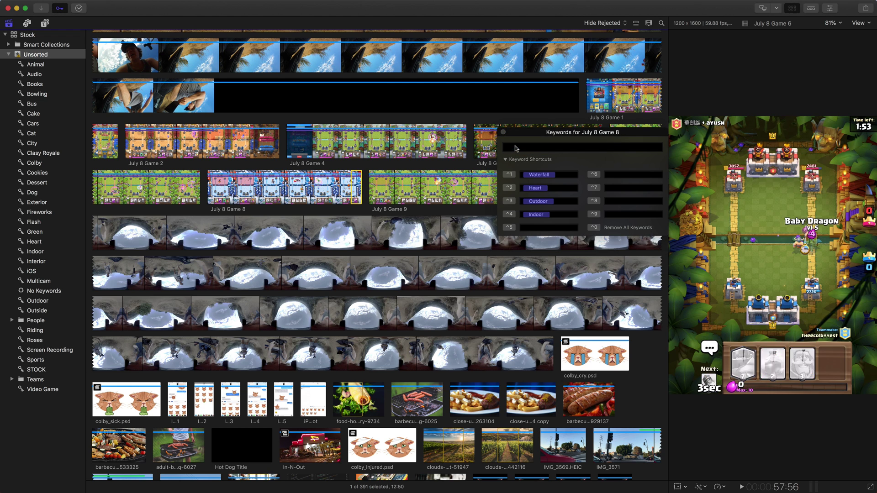
{"action": "left_click_drag", "start_coordinate": [516, 132], "coordinate": [473, 195]}
{"action": "type", "text": "Overtime"}
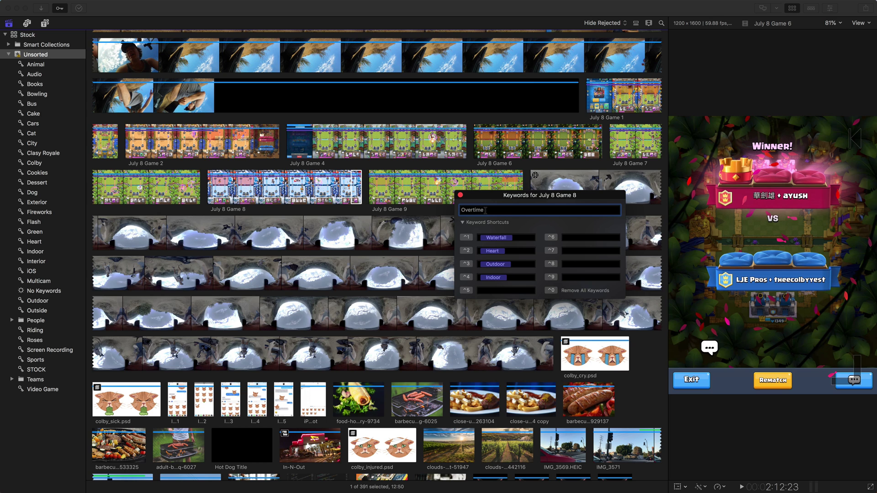
{"action": "key", "text": "Return"}
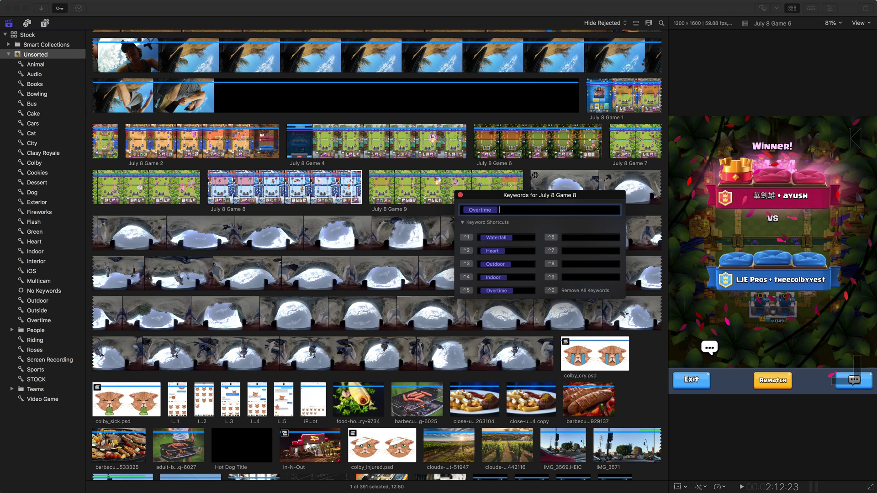
{"action": "left_click", "coordinate": [460, 195]}
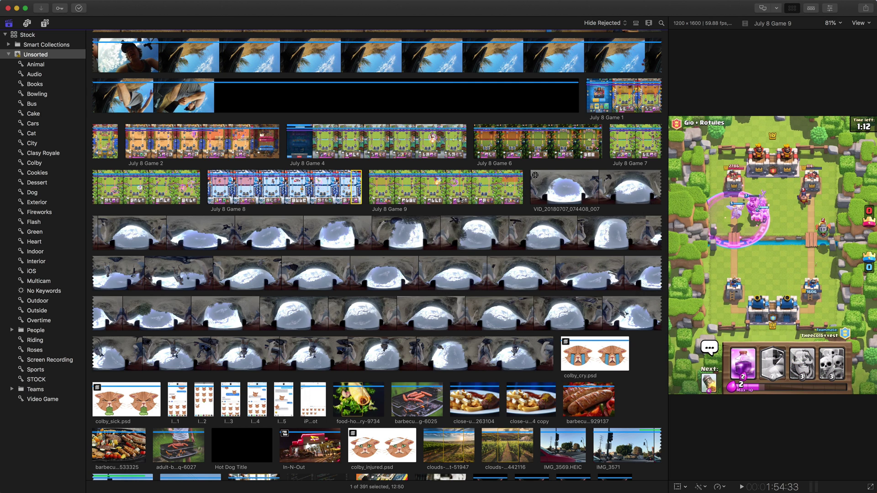
Step: Open the Overtime collection and preview its tagged July 8 Game 8 range
{"action": "left_click", "coordinate": [50, 320]}
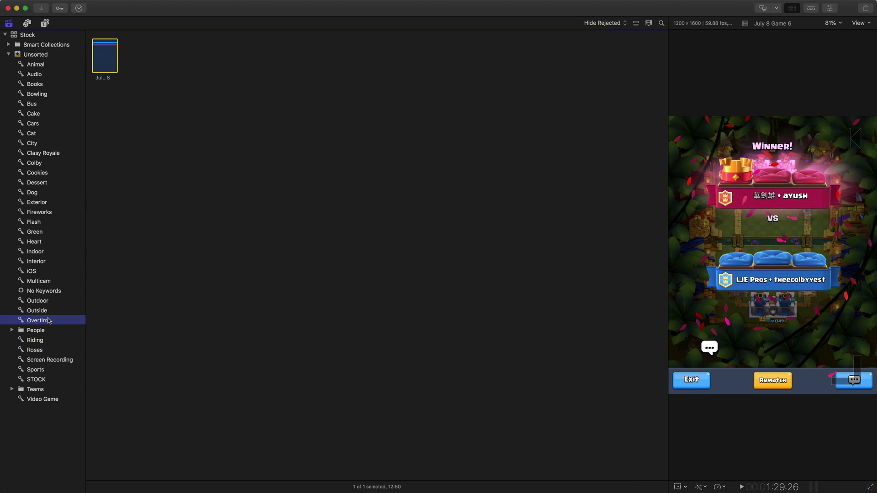
{"action": "left_click", "coordinate": [103, 57]}
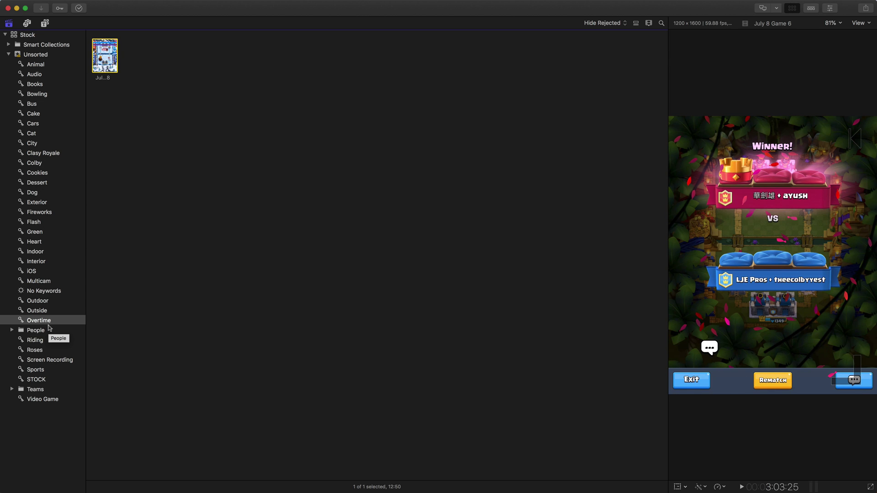
Step: Add an Untitled smart collection to Unsorted via File > New and open its rule list
{"action": "left_click", "coordinate": [37, 56]}
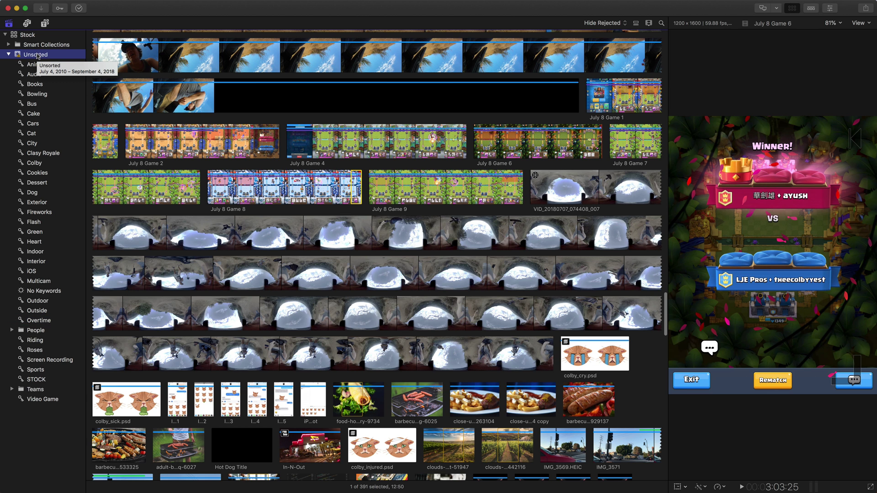
{"action": "left_click", "coordinate": [72, 5]}
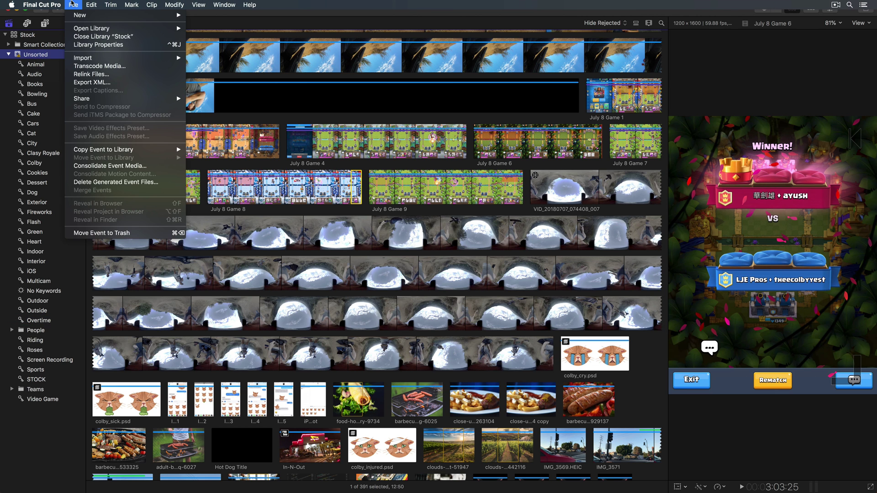
{"action": "mouse_move", "coordinate": [77, 15]}
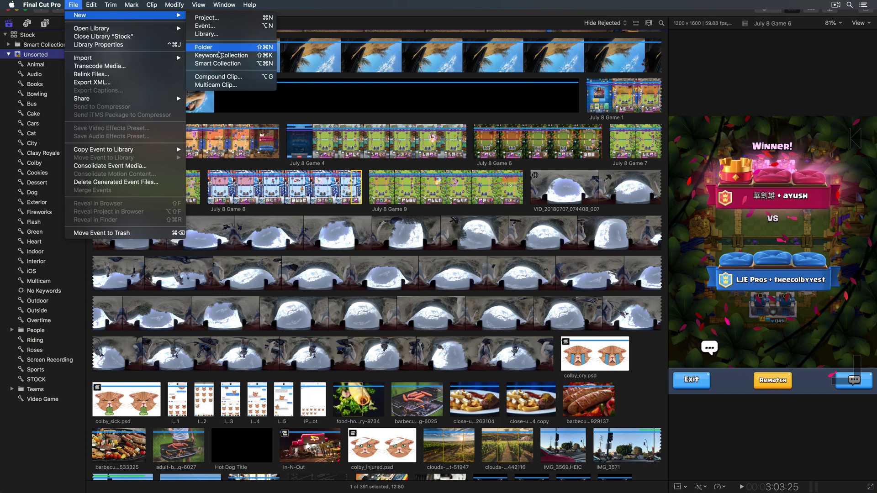
{"action": "left_click", "coordinate": [233, 65]}
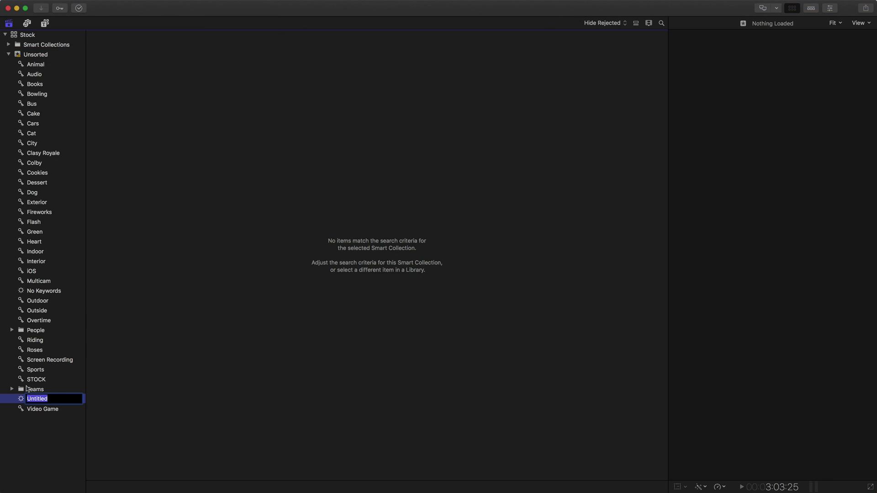
{"action": "key", "text": "Return"}
{"action": "double_click", "coordinate": [21, 401]}
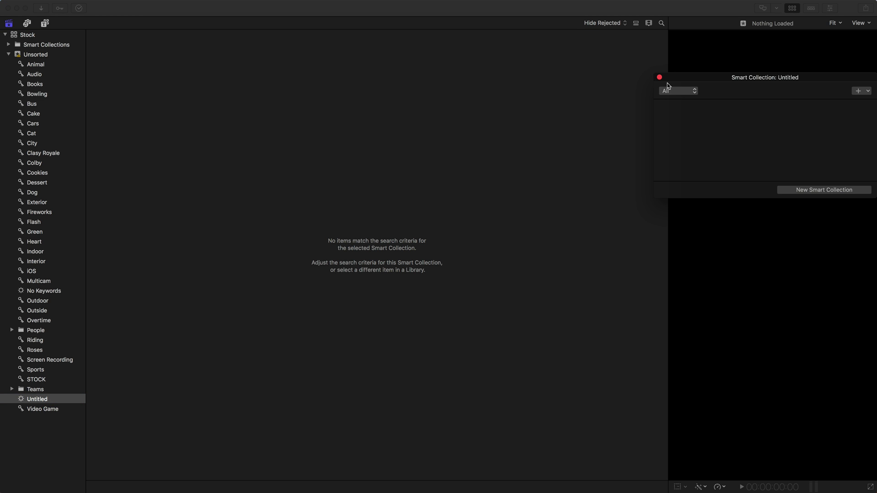
{"action": "left_click_drag", "start_coordinate": [695, 81], "coordinate": [400, 133]}
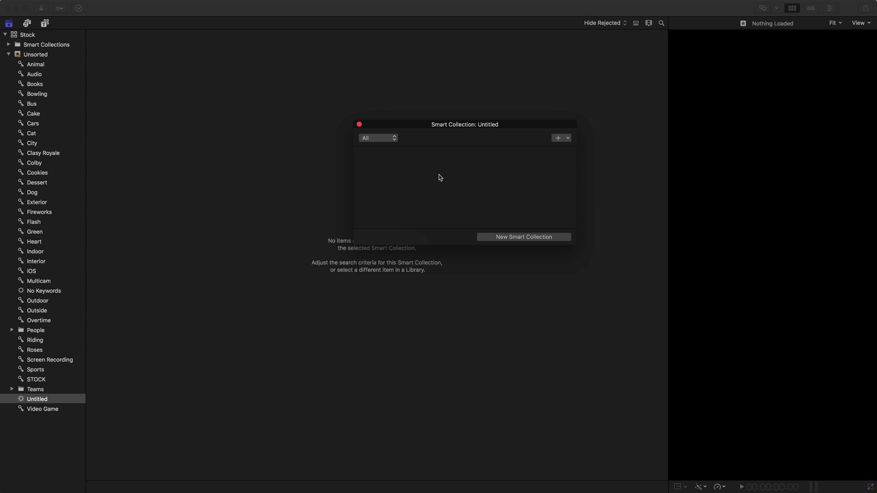
{"action": "left_click", "coordinate": [559, 138]}
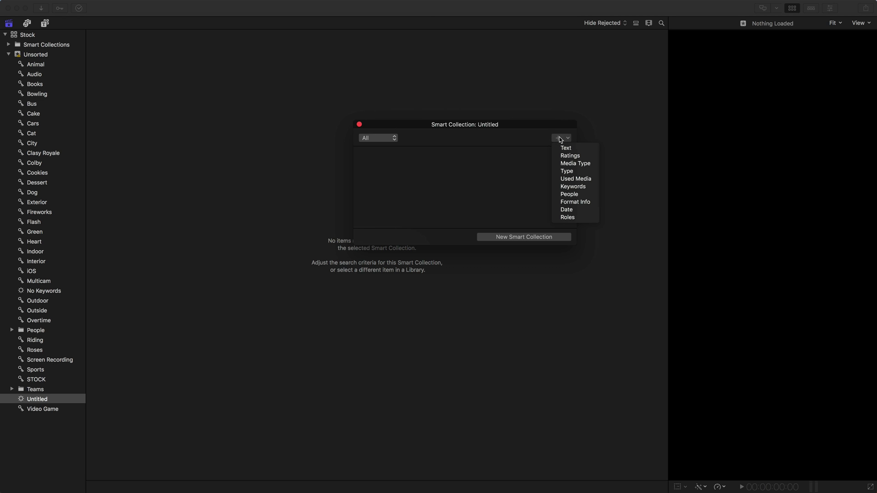
Step: Add a Keywords rule matching only Flash and Colby, gathering 28 sticker clips
{"action": "left_click", "coordinate": [577, 187]}
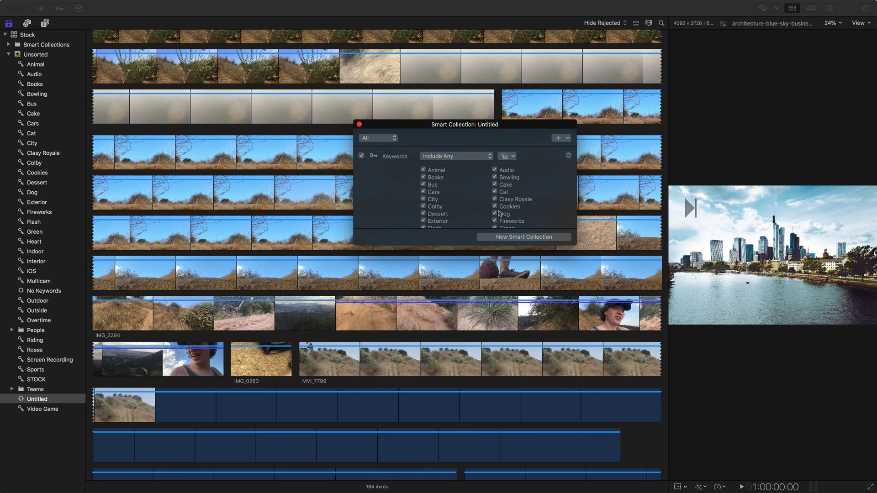
{"action": "left_click", "coordinate": [513, 156]}
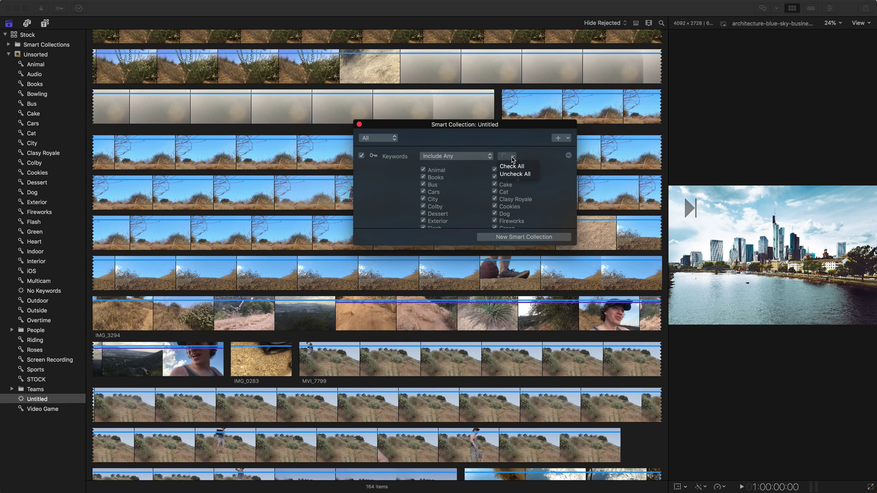
{"action": "left_click", "coordinate": [515, 174]}
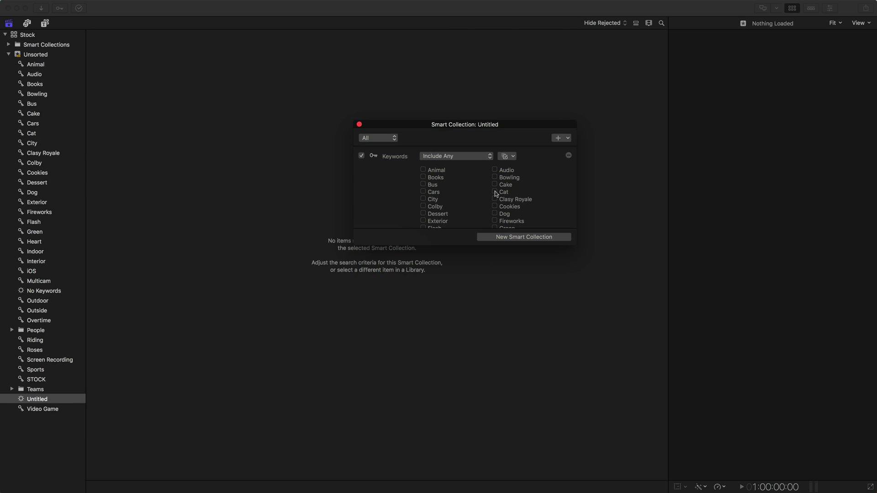
{"action": "scroll", "coordinate": [492, 192], "scroll_direction": "down", "scroll_amount": 3}
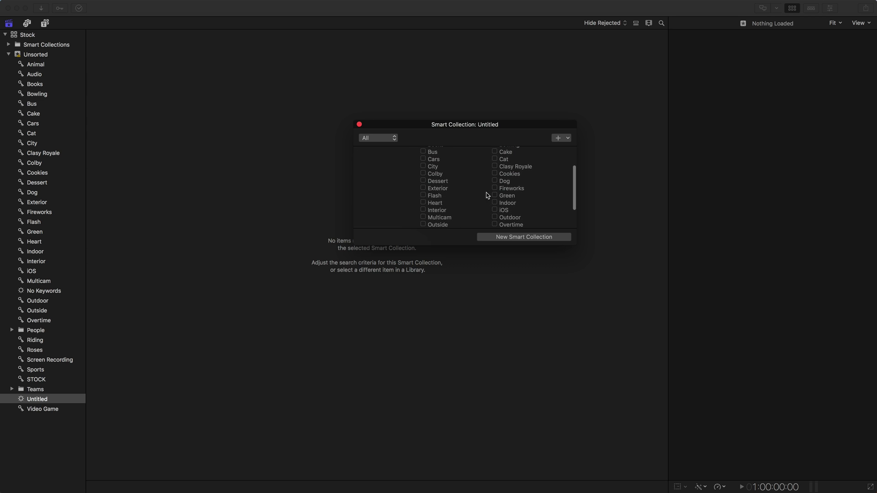
{"action": "left_click", "coordinate": [423, 195]}
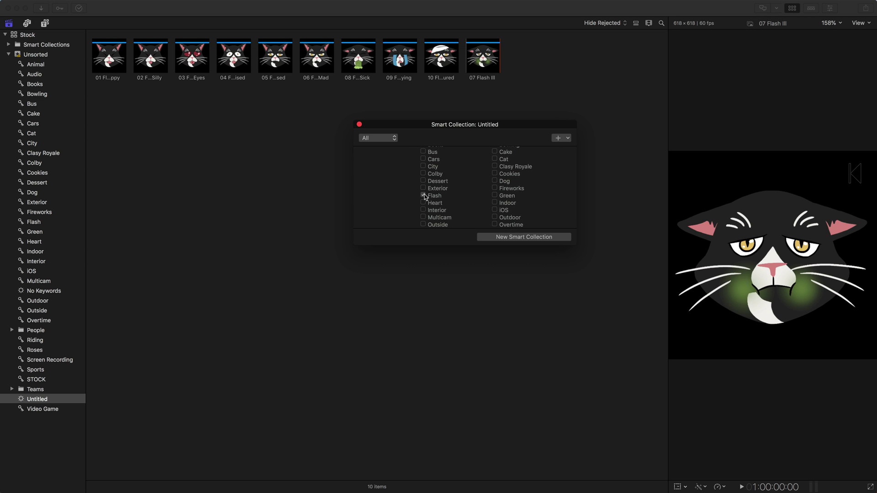
{"action": "scroll", "coordinate": [427, 194], "scroll_direction": "up", "scroll_amount": 1}
{"action": "scroll", "coordinate": [428, 197], "scroll_direction": "up", "scroll_amount": 2}
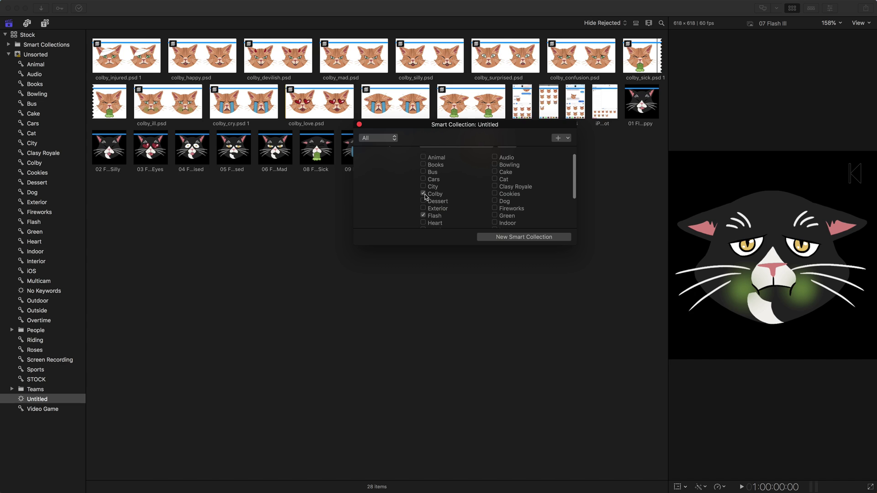
{"action": "key", "text": "space"}
{"action": "left_click", "coordinate": [360, 125]}
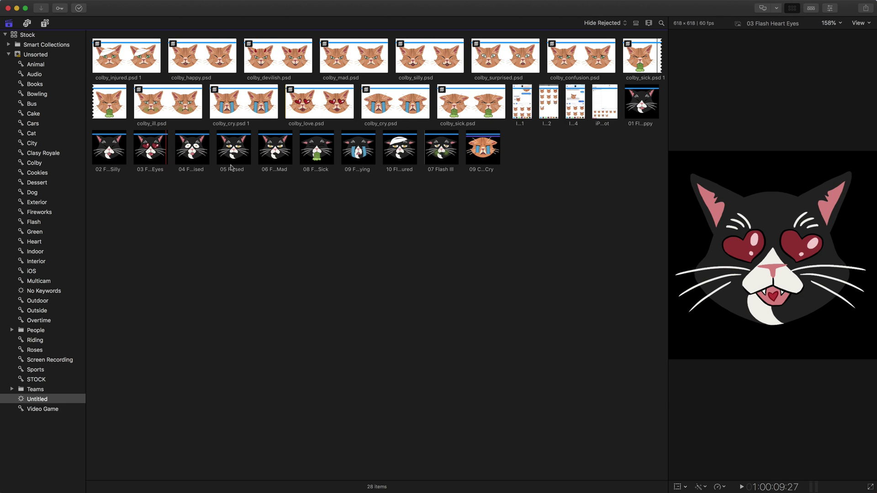
Step: Close the smart collection's criteria editor and rename the Untitled collection of sticker clips to 'Flash and Colby'
{"action": "double_click", "coordinate": [41, 400]}
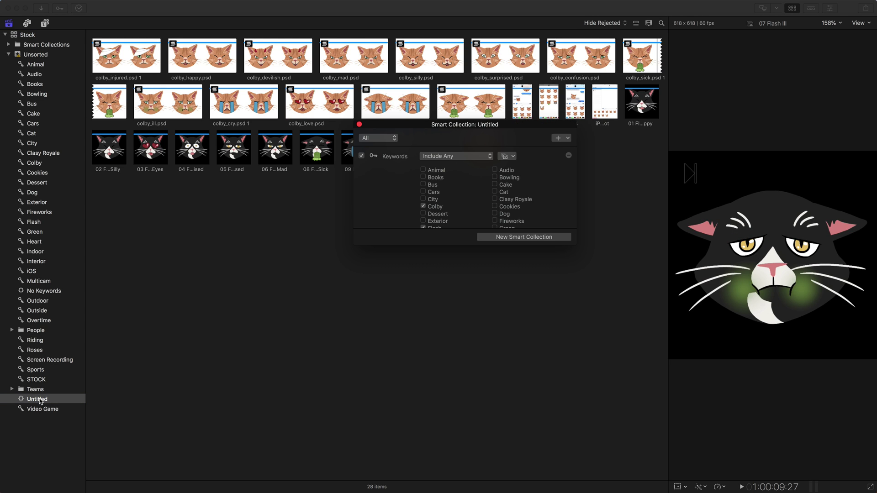
{"action": "left_click", "coordinate": [40, 401]}
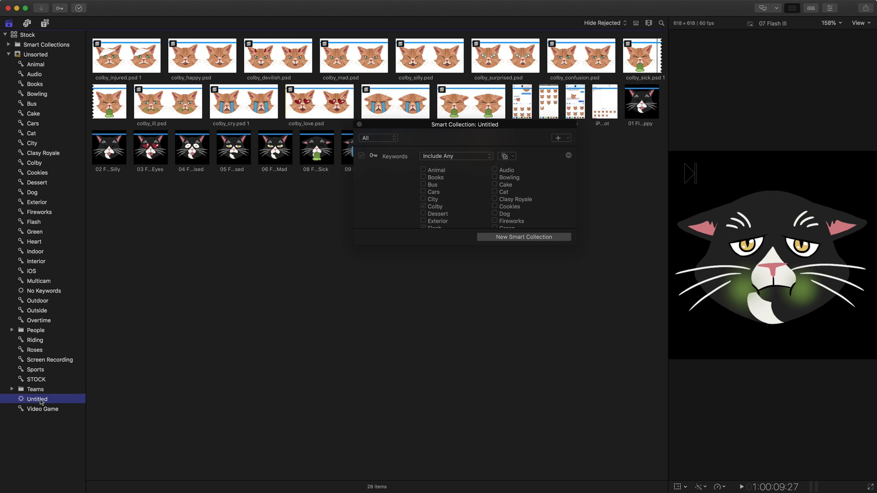
{"action": "left_click", "coordinate": [359, 124]}
{"action": "left_click", "coordinate": [38, 401]}
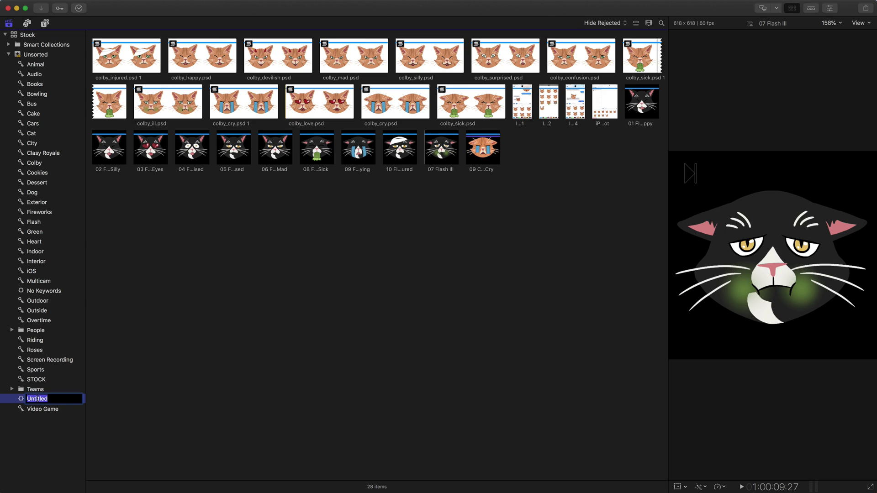
{"action": "type", "text": "Flash a"}
{"action": "type", "text": "nd Colby"}
{"action": "key", "text": "Return"}
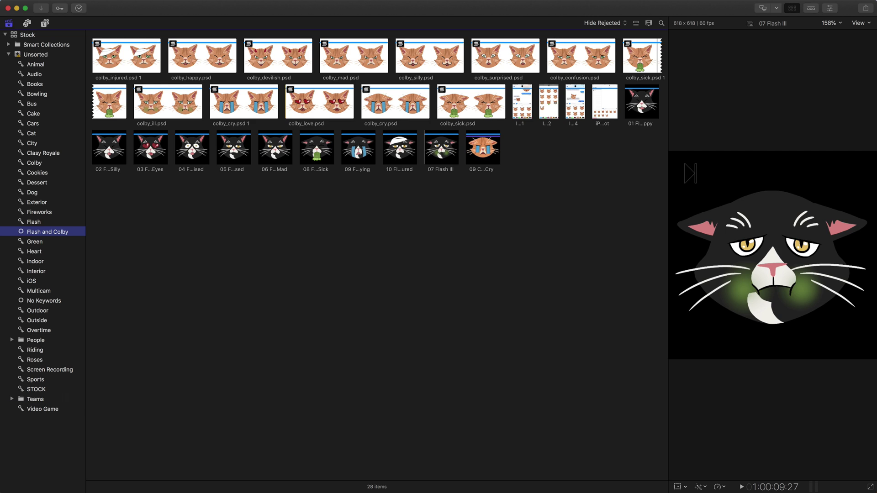